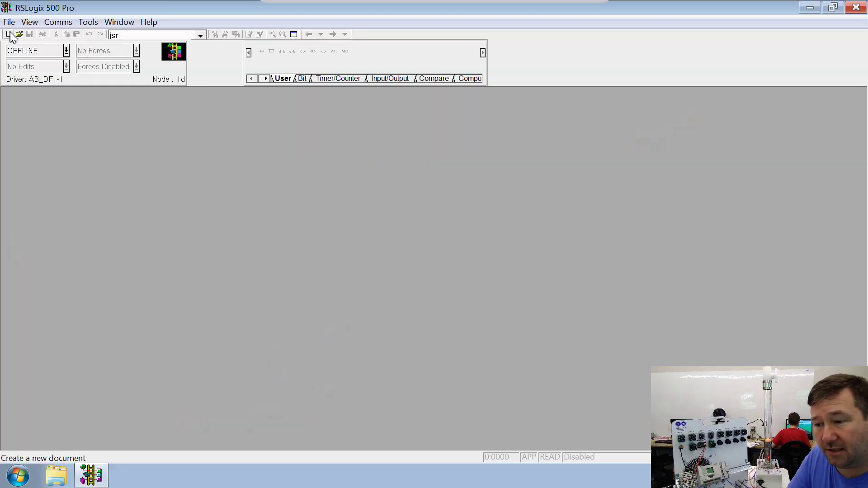
# Create a new project named PID for a Bul.1763 MicroLogix 1100 Series B processor.
pyautogui.click(9, 34)
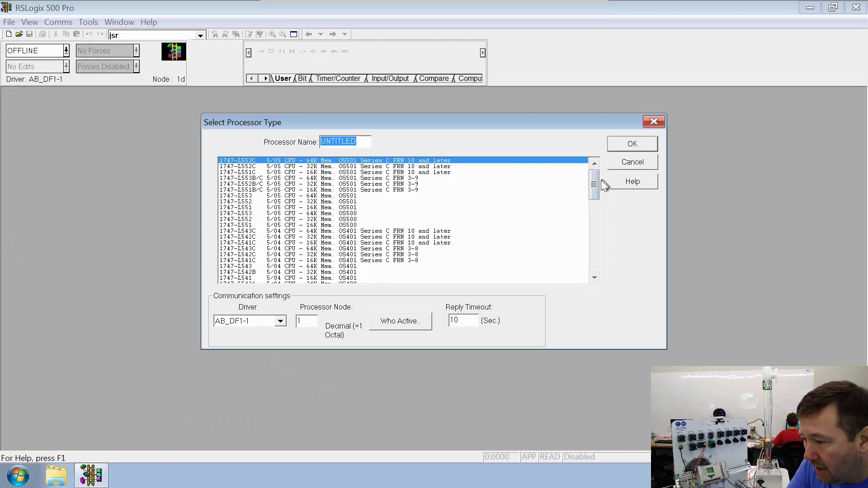
pyautogui.moveTo(596, 184); pyautogui.dragTo(596, 226)
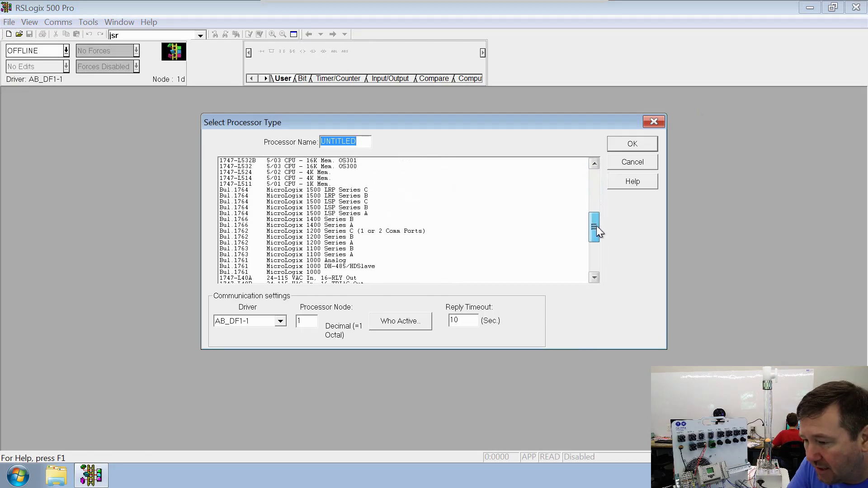
pyautogui.click(319, 254)
pyautogui.click(320, 249)
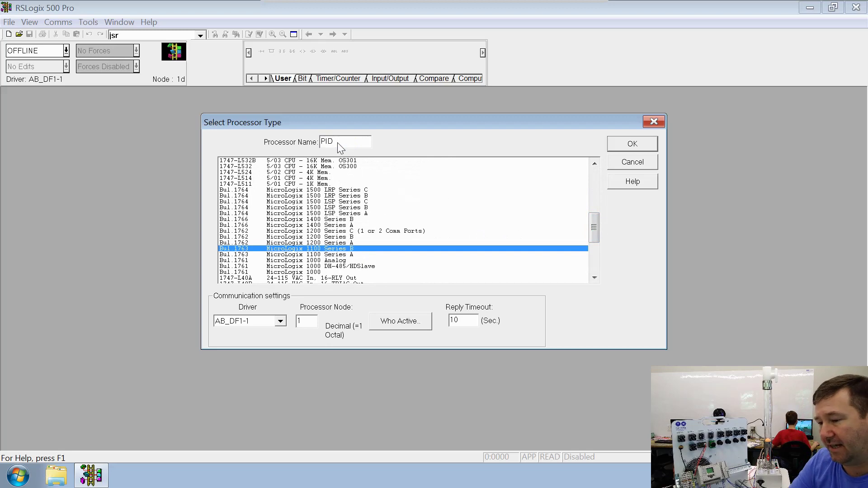
pyautogui.click(615, 146)
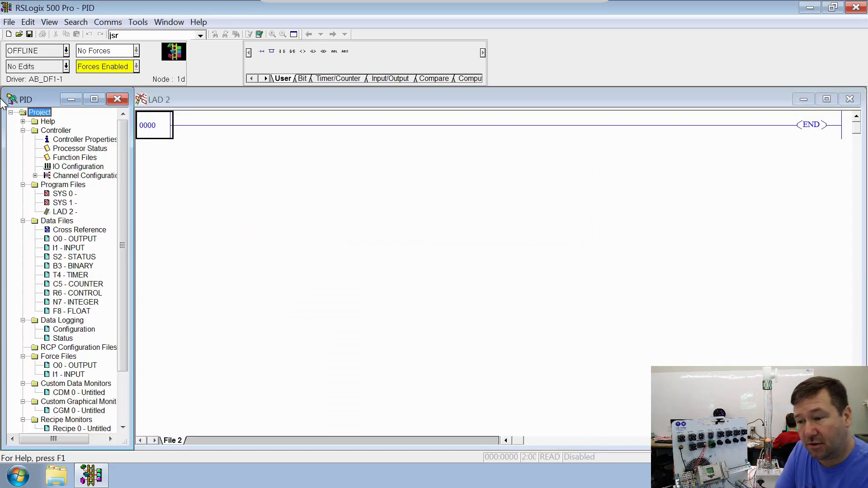
# Place a 1762-IF2OF2 analog module into slot 1 of the I/O configuration.
pyautogui.doubleClick(64, 169)
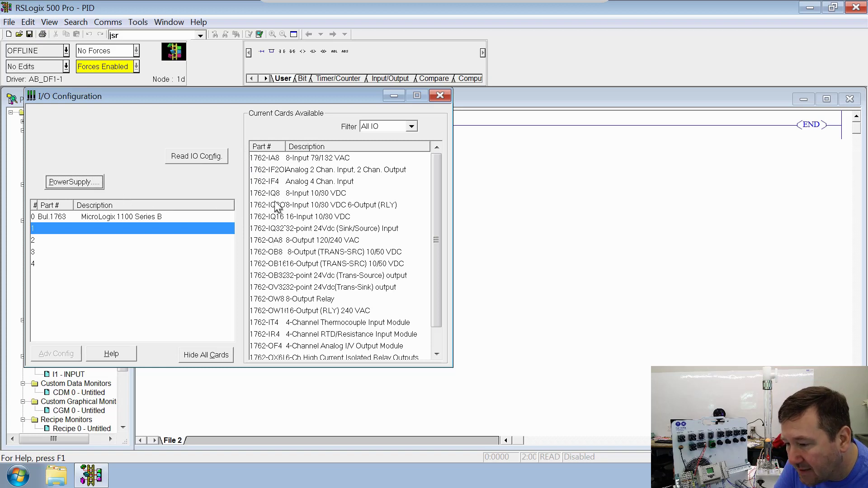
pyautogui.click(279, 171)
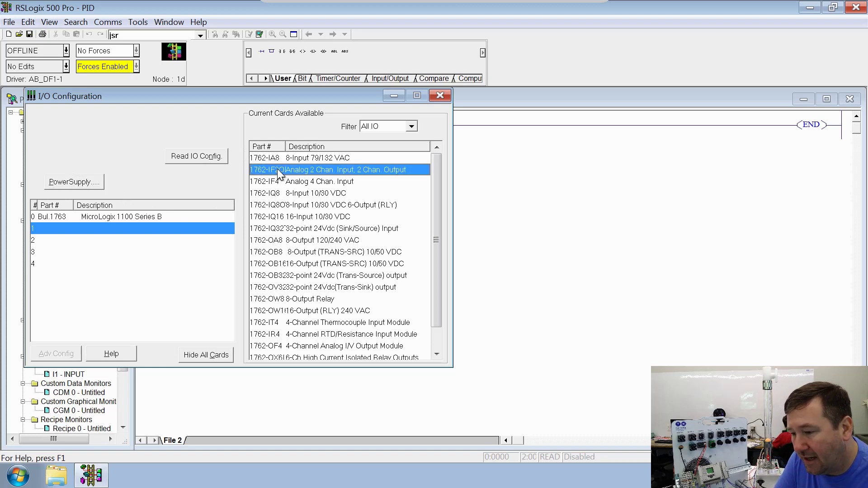
pyautogui.doubleClick(279, 171)
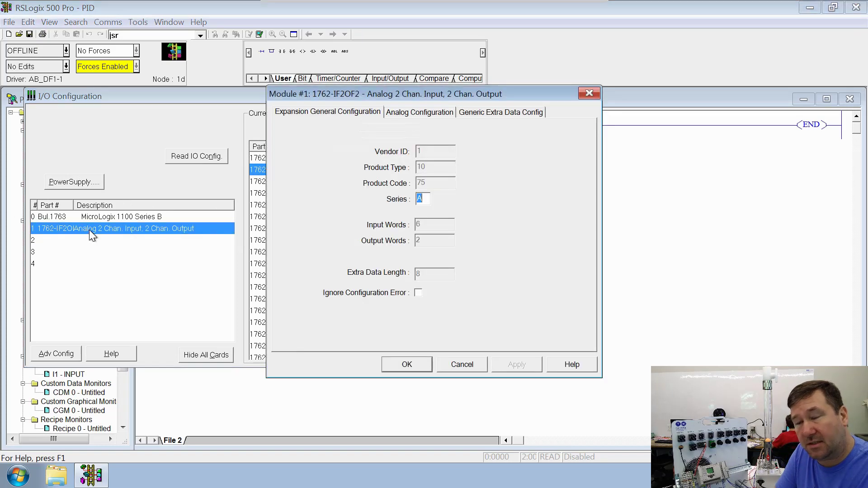
# Set the module's input channel 0 data format to Scaled for PID.
pyautogui.click(406, 113)
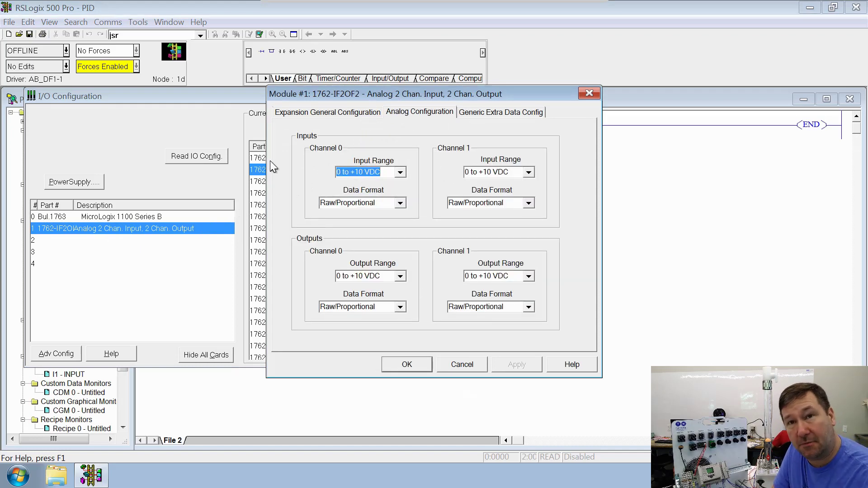
pyautogui.click(389, 203)
pyautogui.click(401, 203)
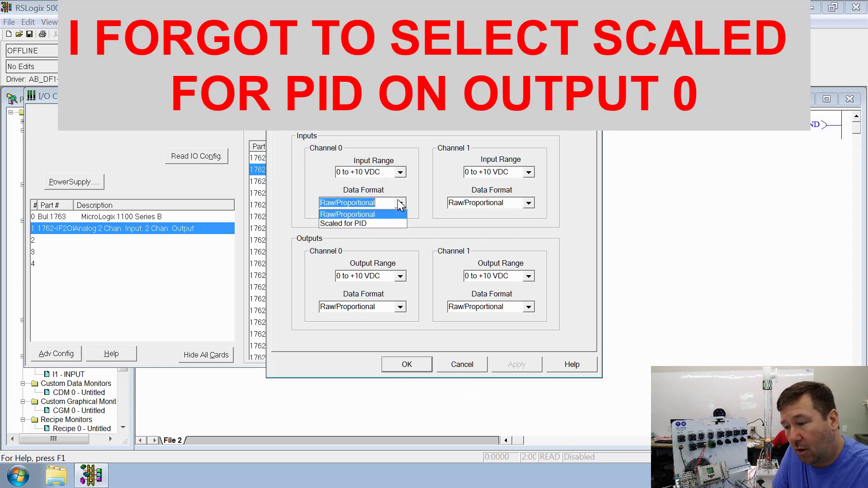
pyautogui.click(354, 223)
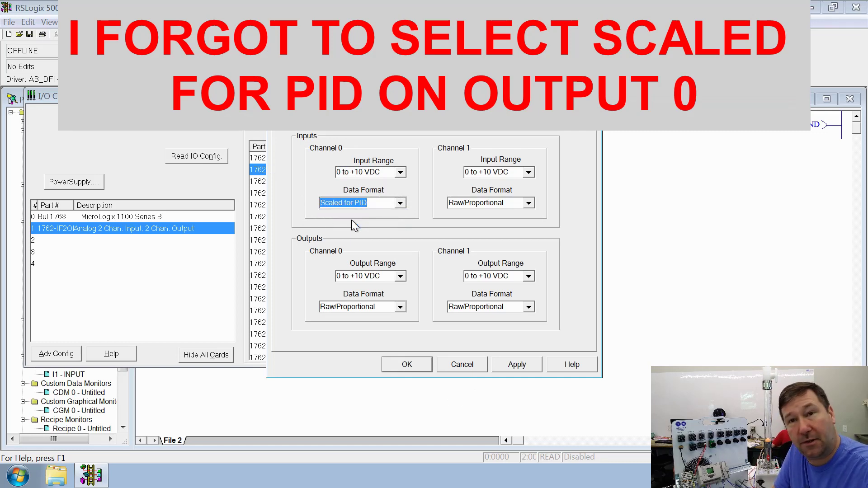
pyautogui.click(404, 367)
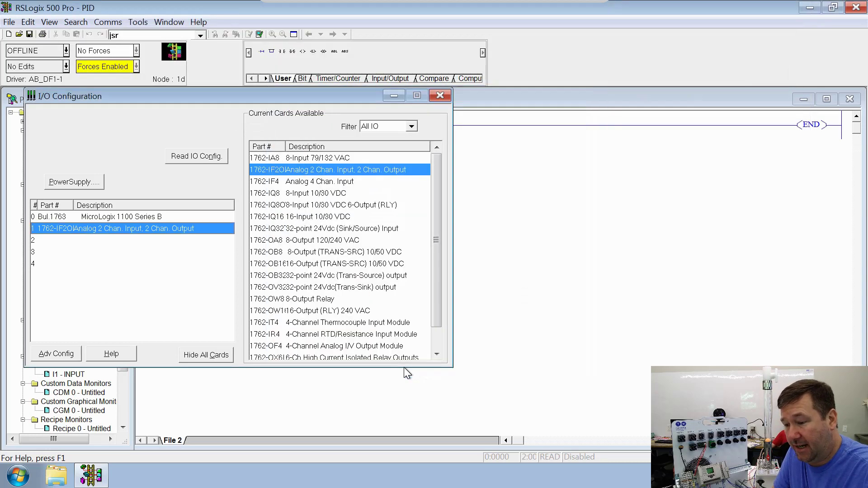
pyautogui.click(440, 96)
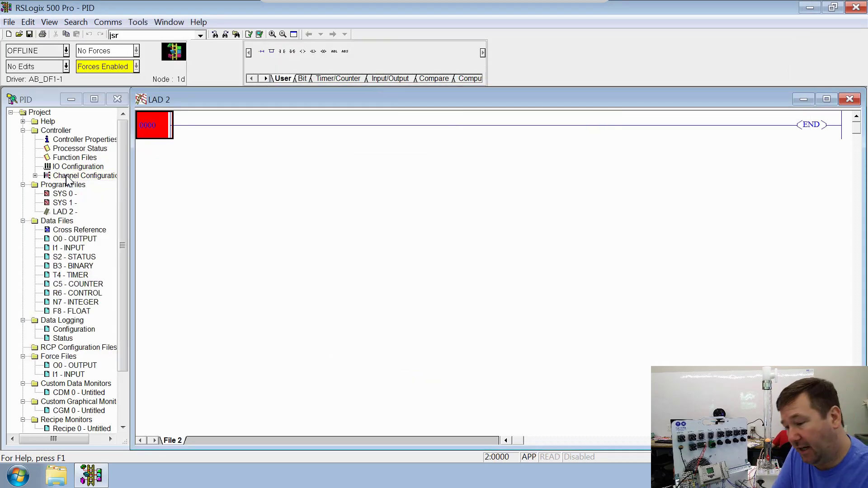
# Disable BOOTP and give the Ethernet channel the static IP address 192.168.1.10.
pyautogui.doubleClick(66, 175)
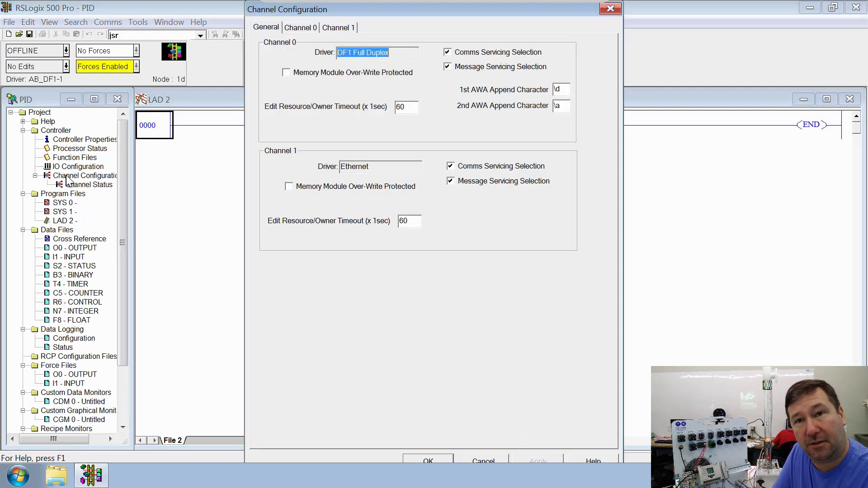
pyautogui.click(335, 28)
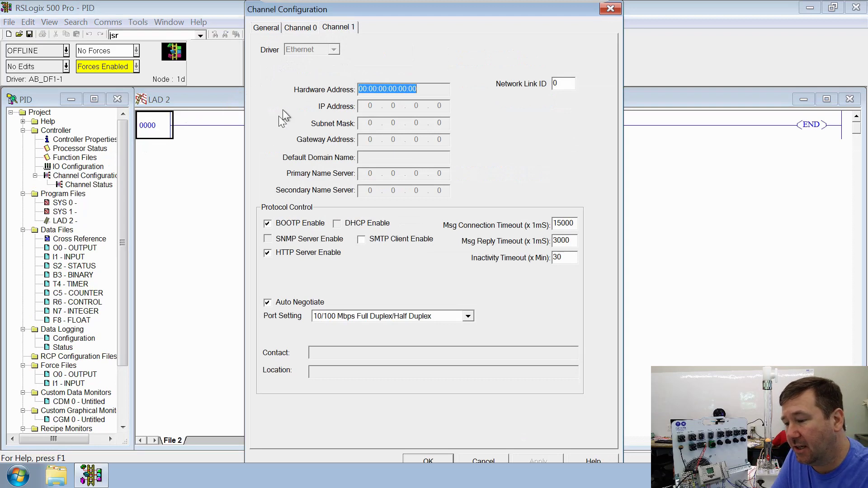
pyautogui.click(268, 224)
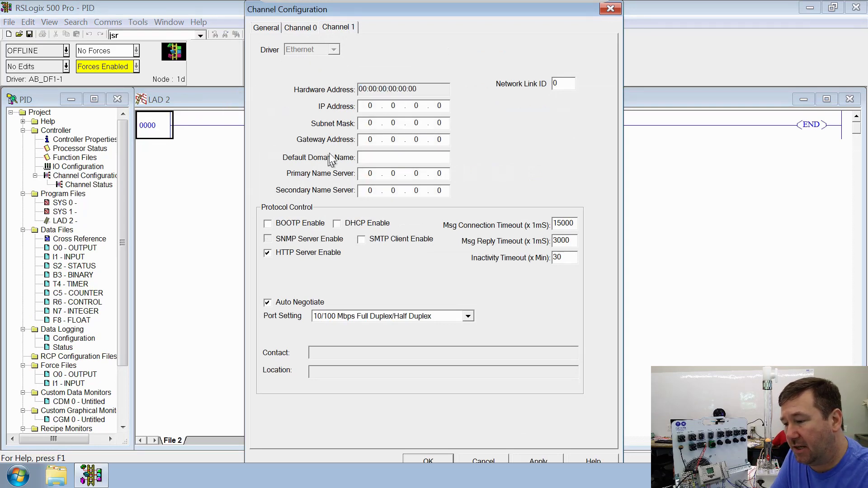
pyautogui.click(370, 108)
pyautogui.write('192168.1.10')
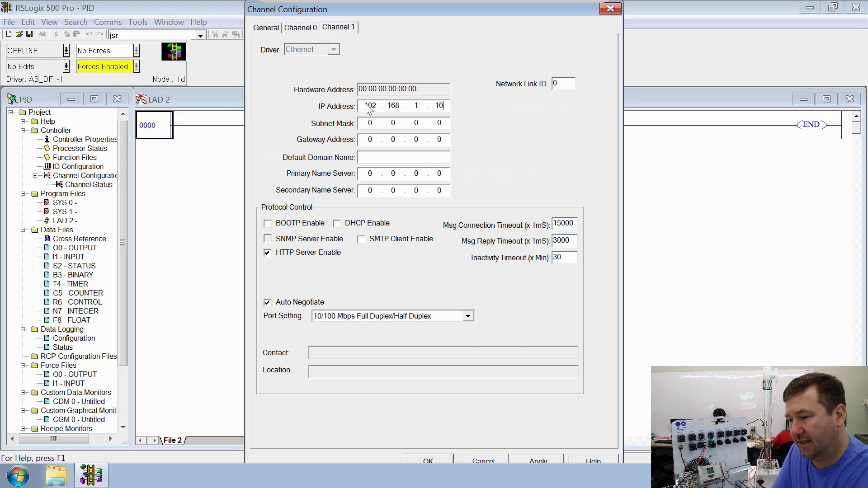
pyautogui.write('255255255')
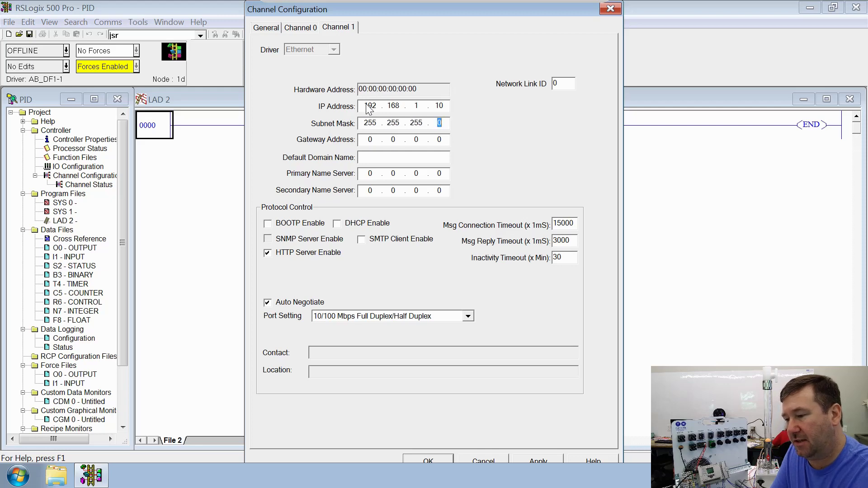
pyautogui.click(425, 461)
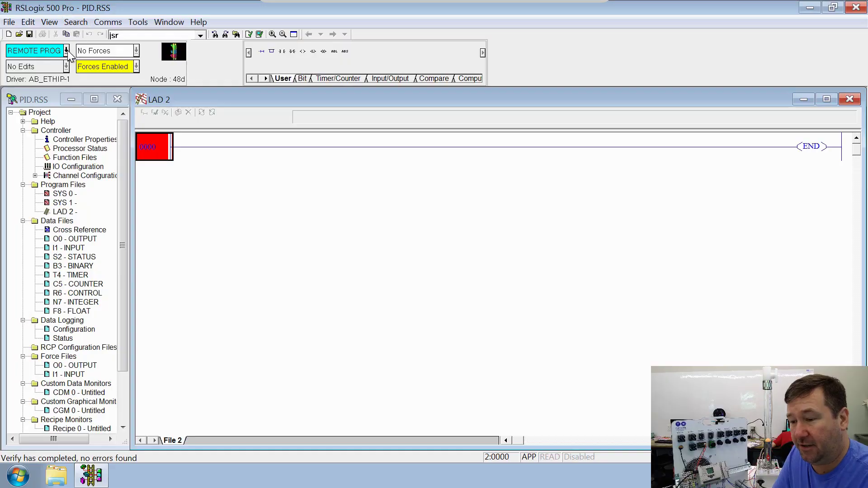
# Switch the processor from Remote Program to Run mode.
pyautogui.click(66, 51)
pyautogui.click(37, 100)
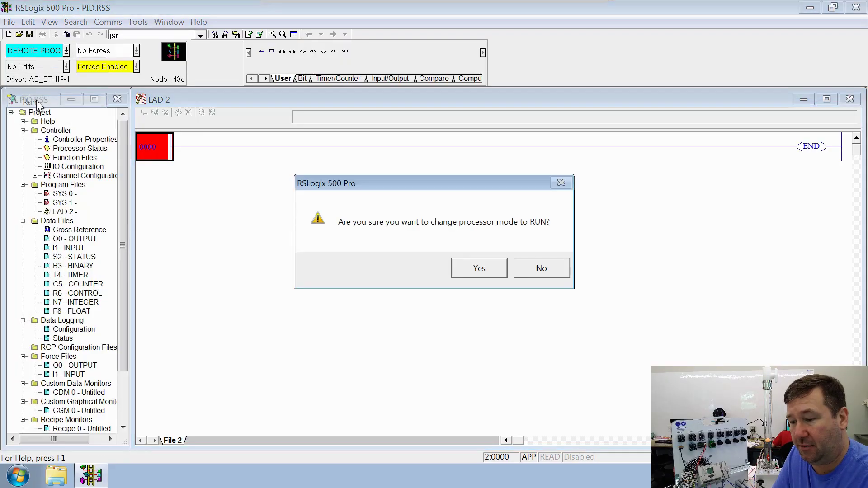
pyautogui.click(479, 269)
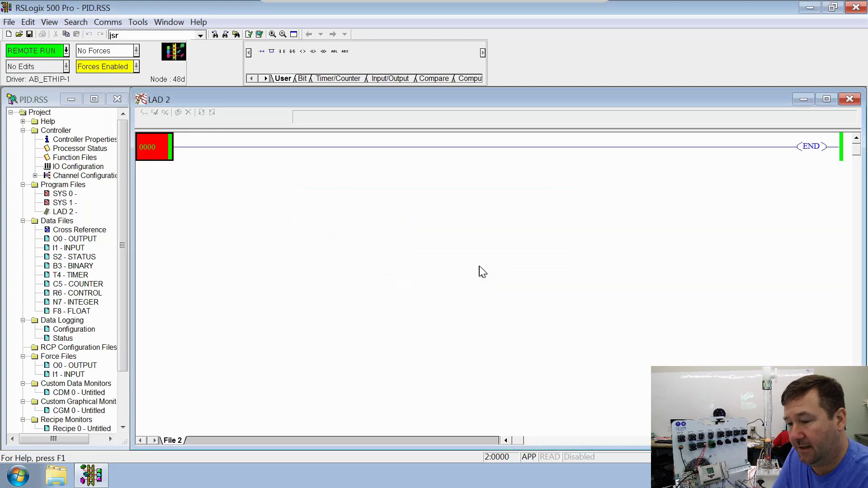
# Open the OUTPUT data file and describe bit O:0.0/1 as 'Damper Close'.
pyautogui.doubleClick(68, 239)
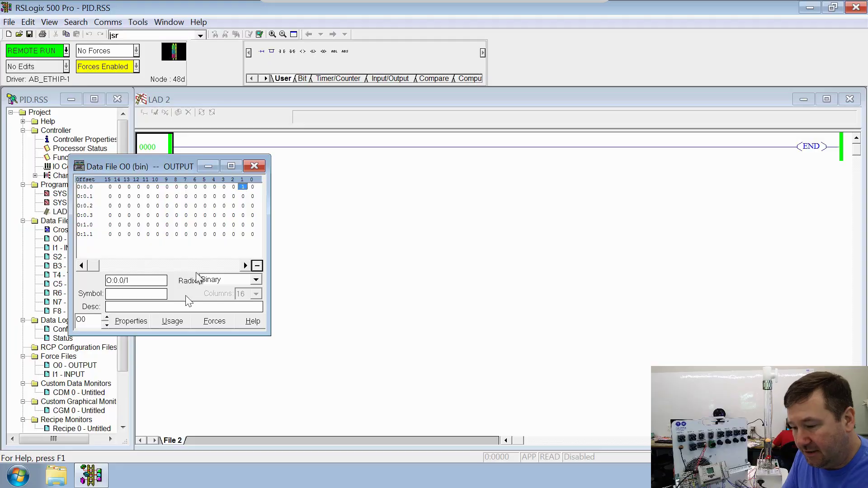
pyautogui.click(150, 306)
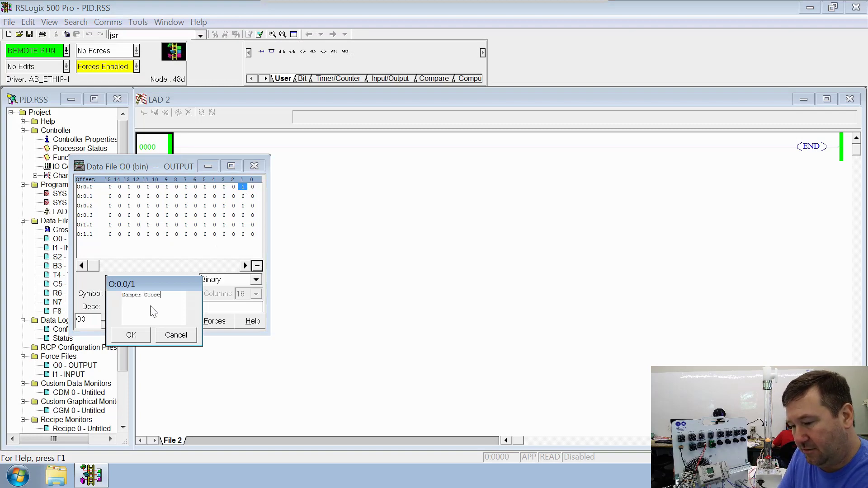
pyautogui.click(131, 335)
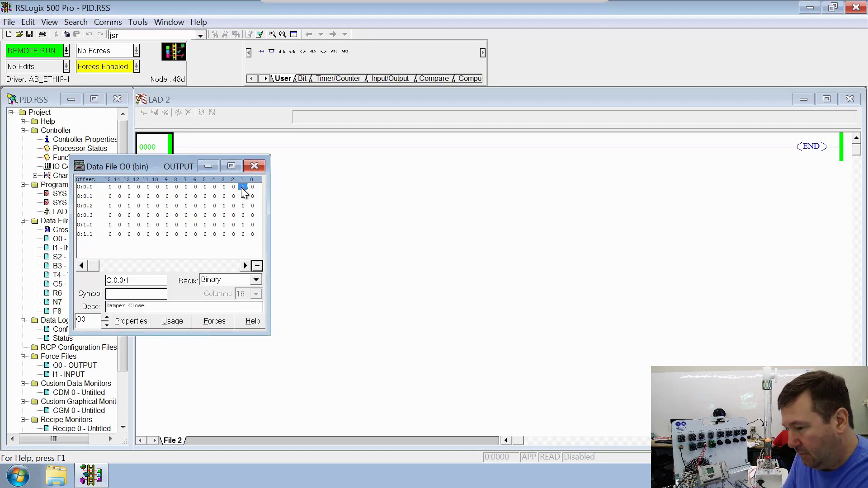
# Describe bit O:0.0/0 as 'Damper Open' and turn that output on.
pyautogui.press('Right')
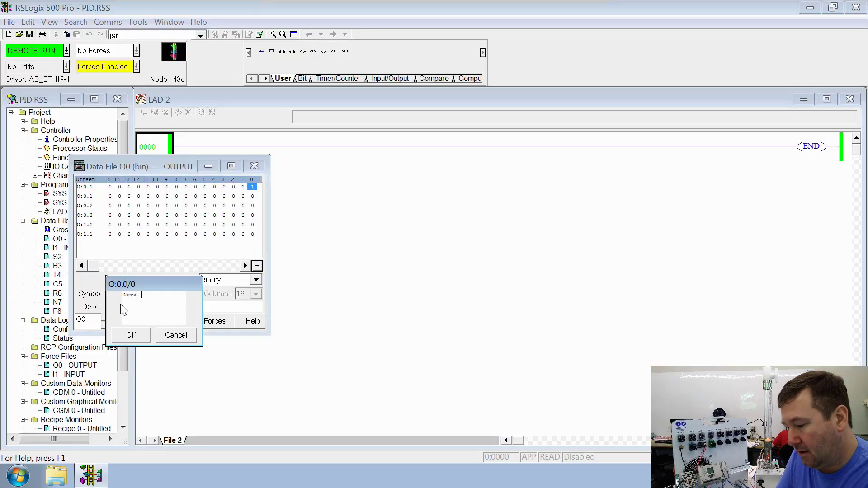
pyautogui.write('r Open')
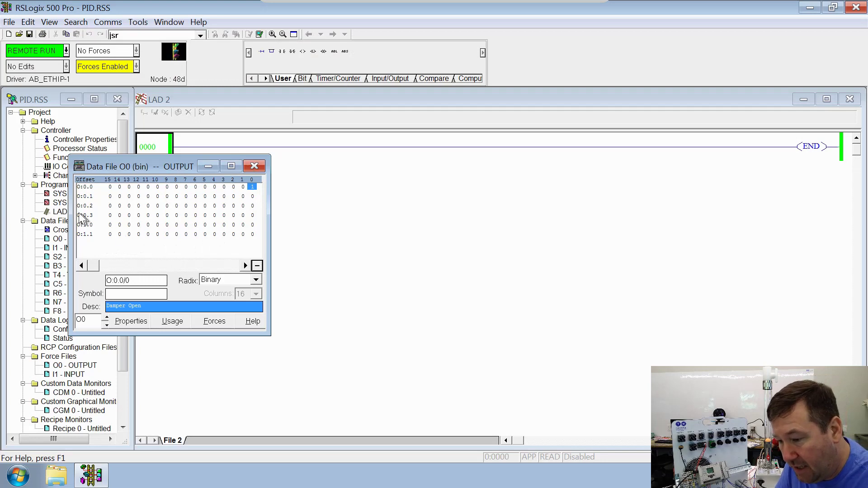
pyautogui.click(85, 225)
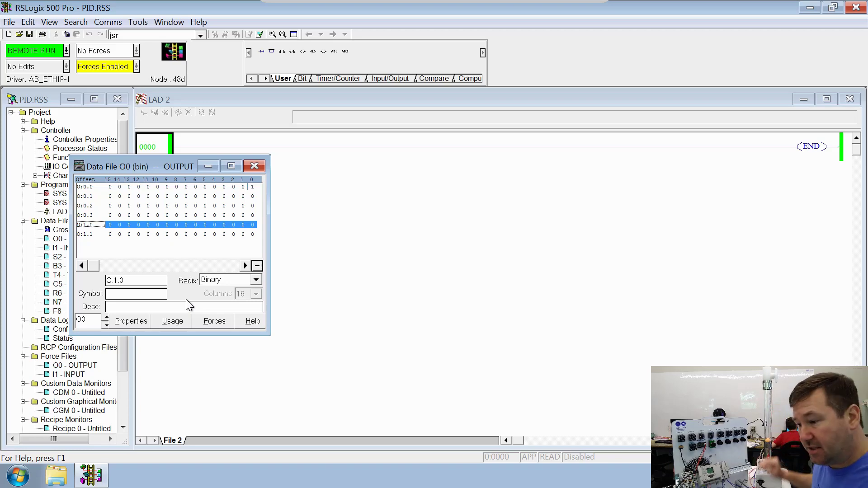
# Show outputs in decimal and test O:1.0 with values like 20000, ending at 0.
pyautogui.click(216, 281)
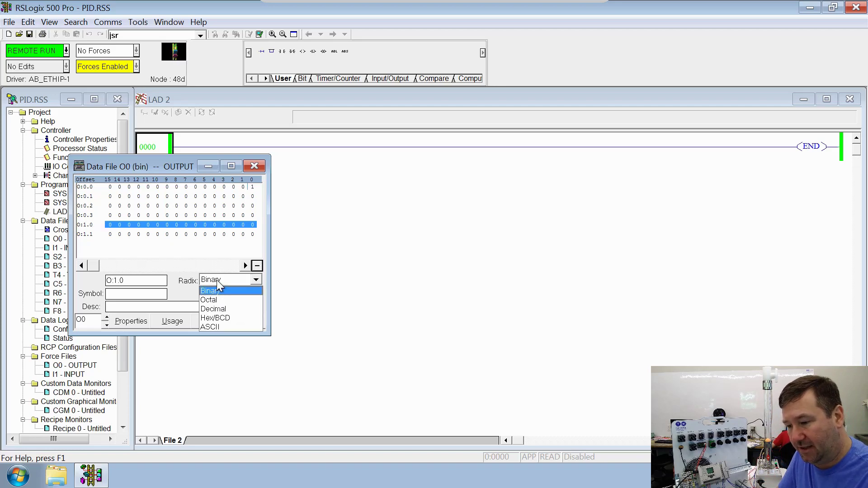
pyautogui.click(216, 308)
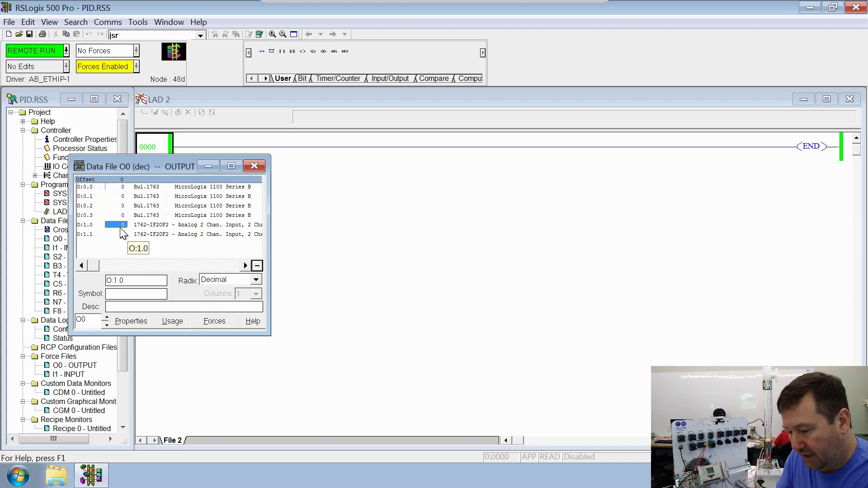
pyautogui.write('100')
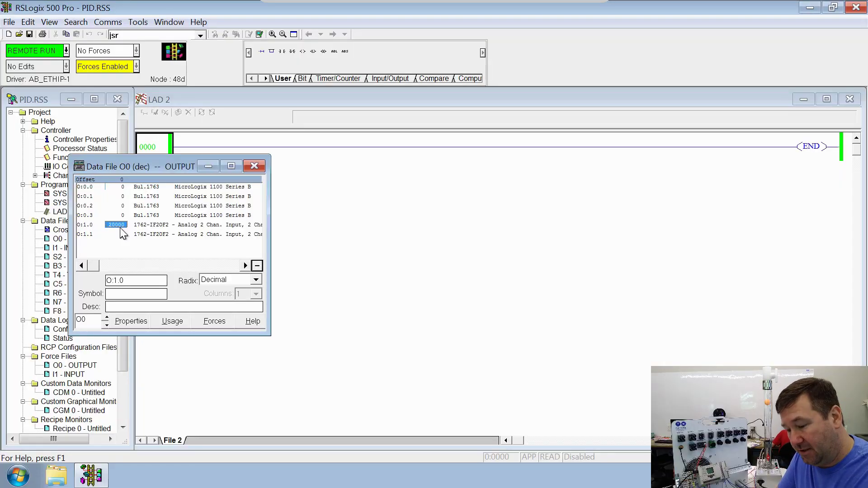
pyautogui.write('32')
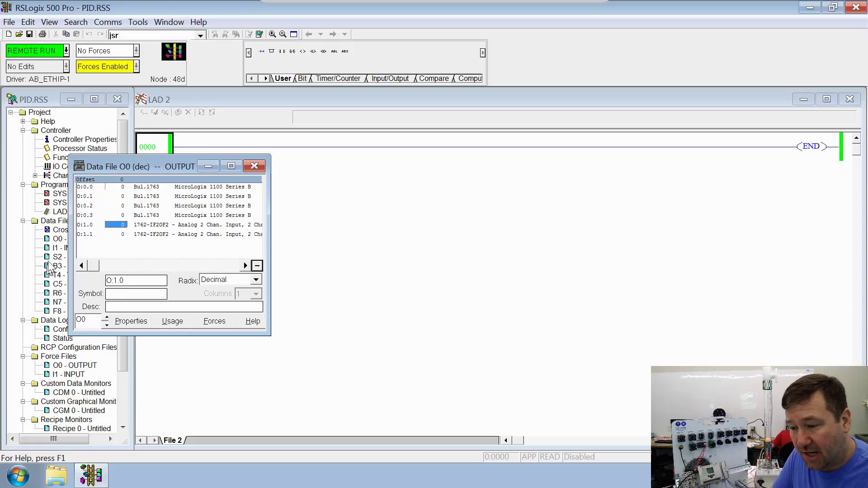
# Show the INPUT data file in decimal beside OUTPUT, select I:1.0, and enter 30000 into O:1.0.
pyautogui.doubleClick(59, 249)
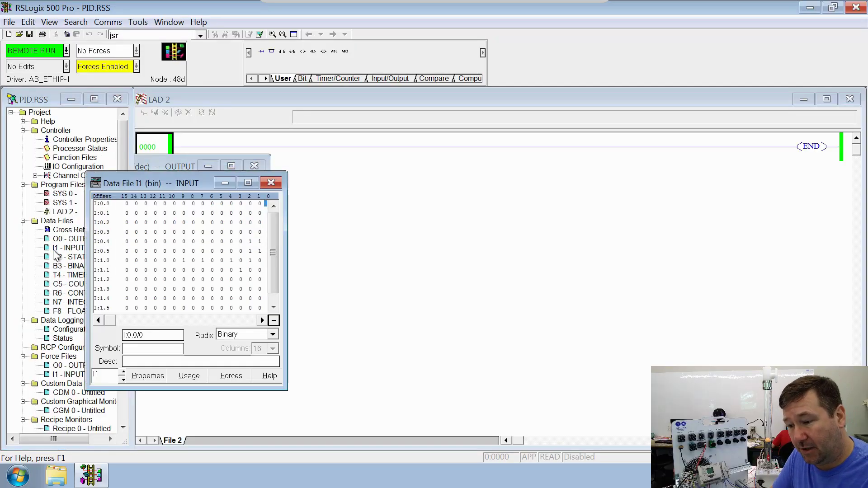
pyautogui.moveTo(271, 136); pyautogui.dragTo(378, 153)
pyautogui.click(174, 170)
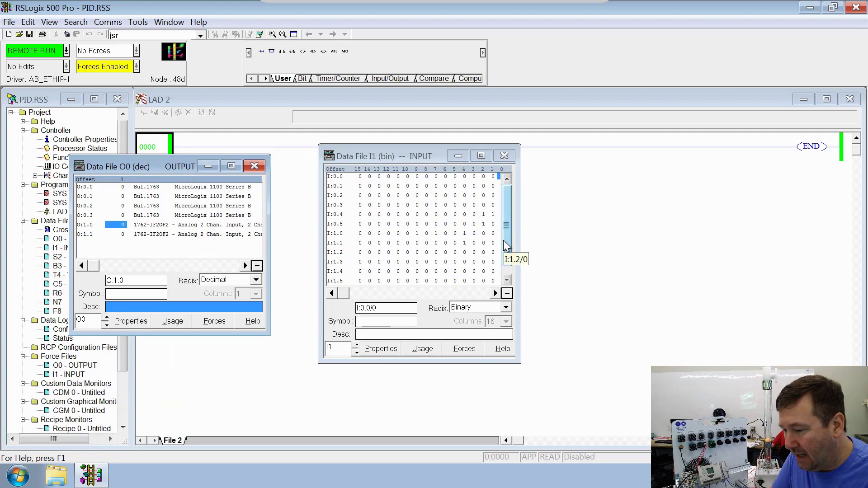
pyautogui.click(467, 307)
pyautogui.click(466, 337)
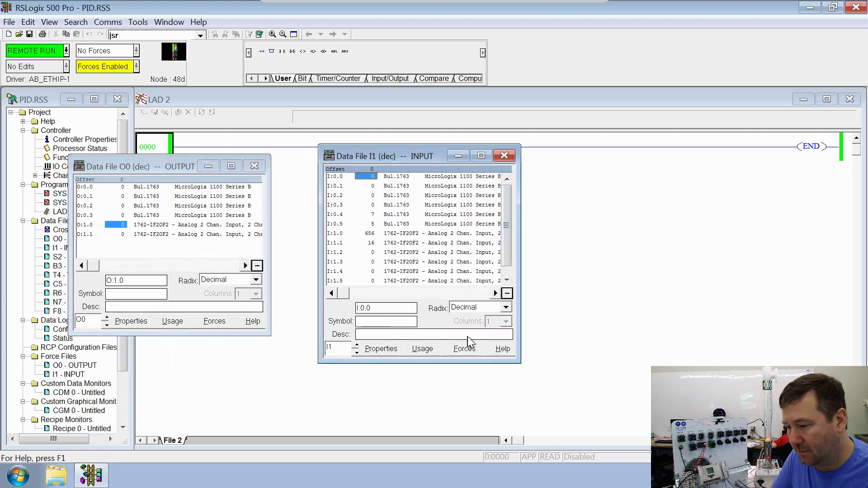
pyautogui.click(366, 234)
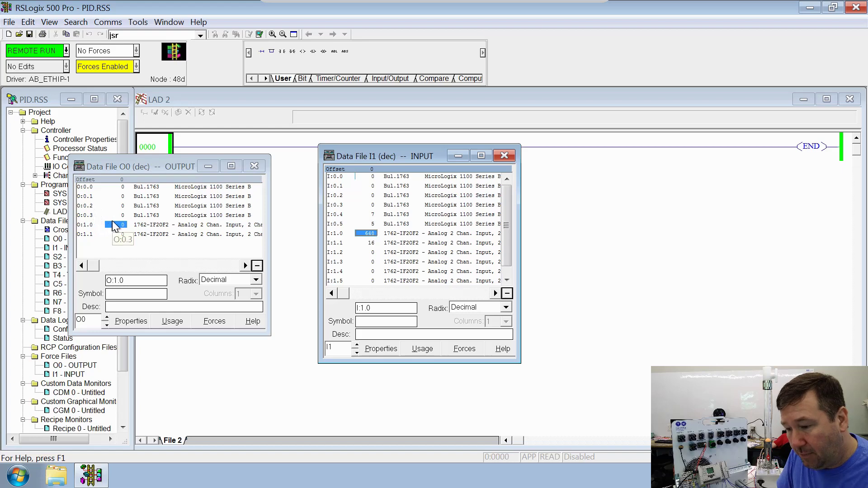
pyautogui.click(120, 233)
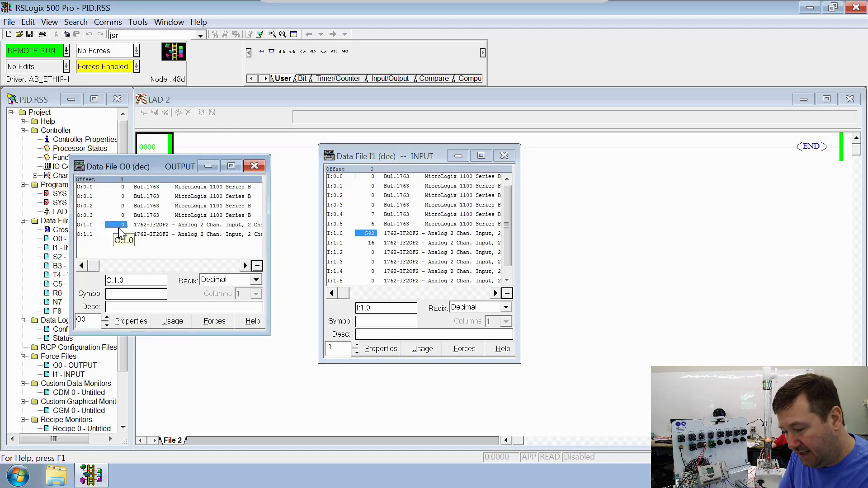
pyautogui.write('30000')
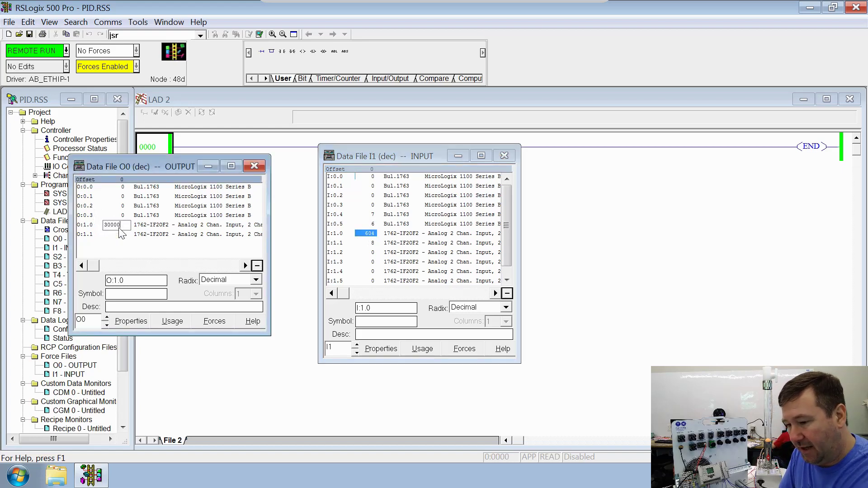